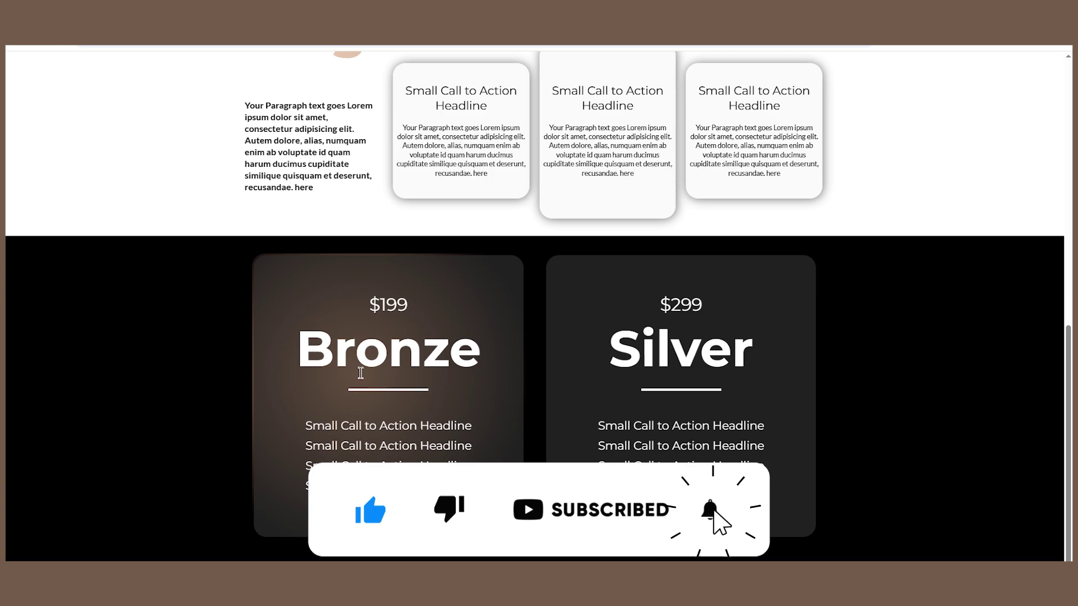
Step: Clear the stray text selection on the Bronze card in the pricing section
drag(361, 373, 296, 359)
click(446, 354)
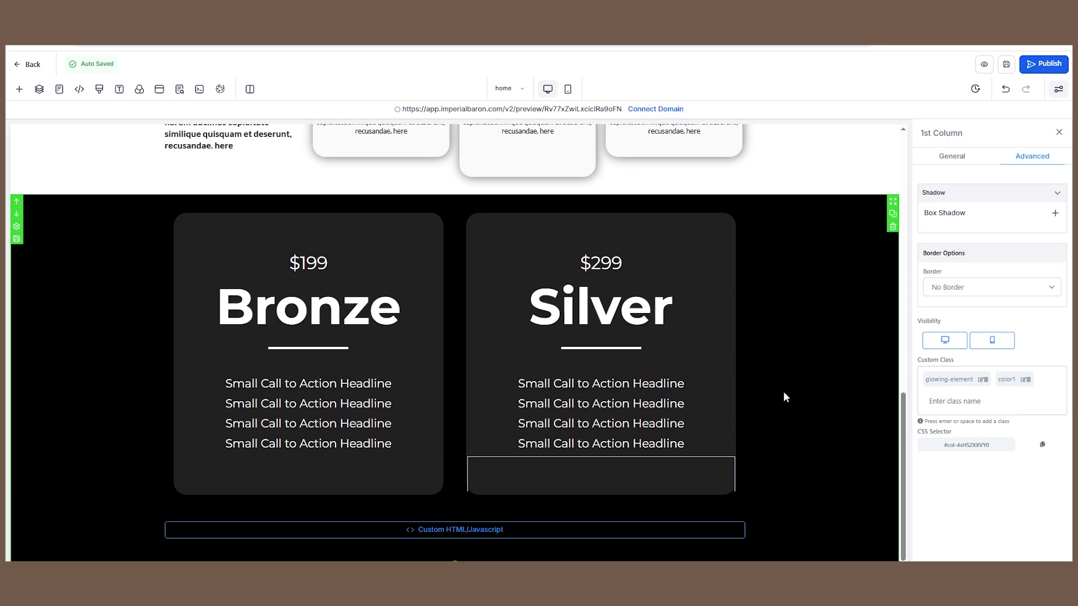
scroll(783, 392, up, 2)
scroll(757, 393, down, 2)
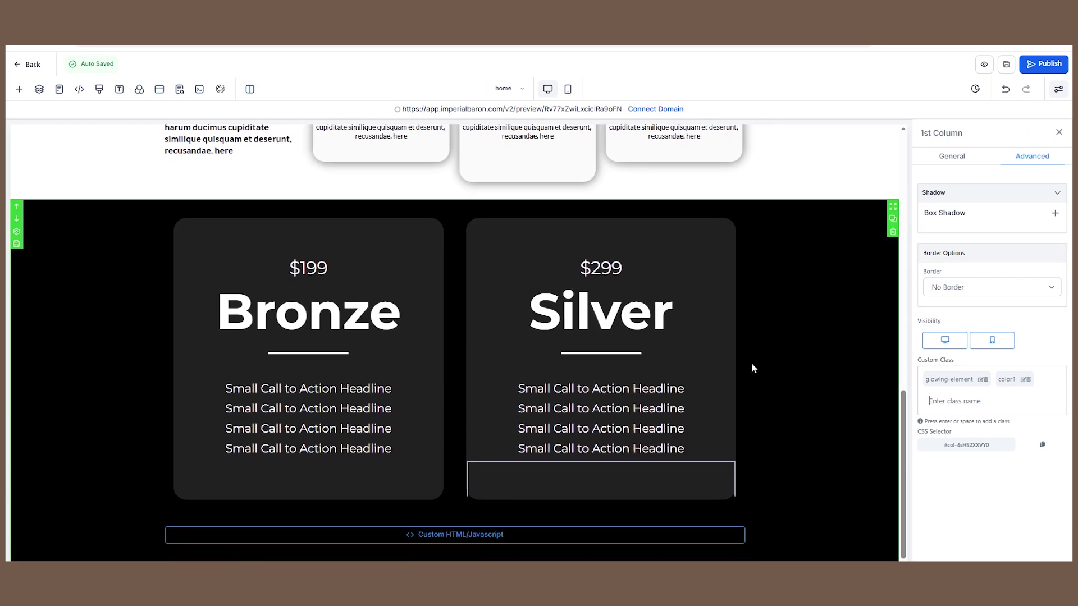
click(406, 470)
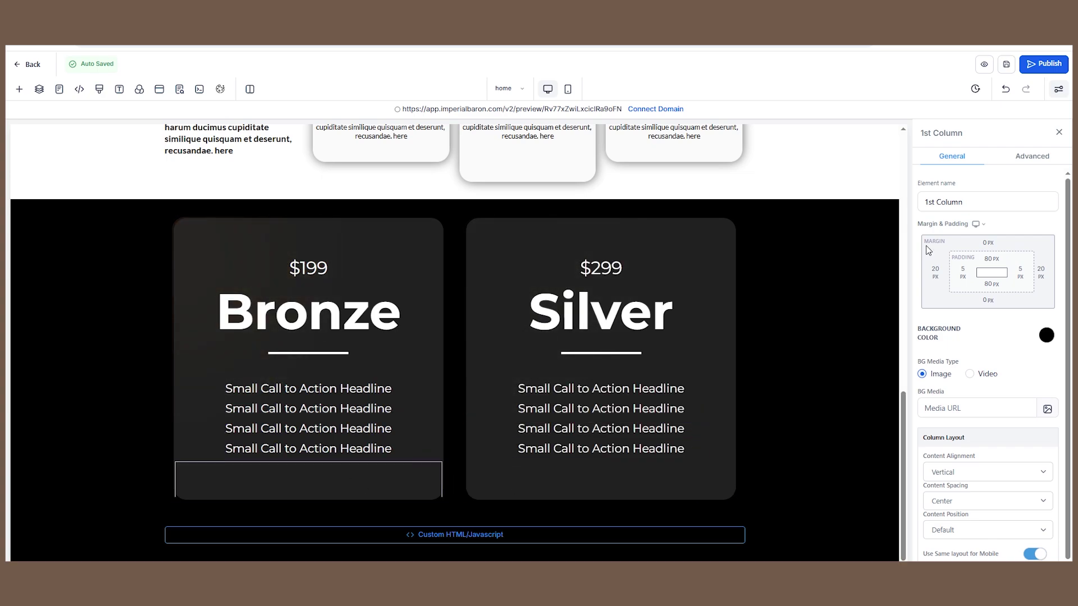
click(1036, 158)
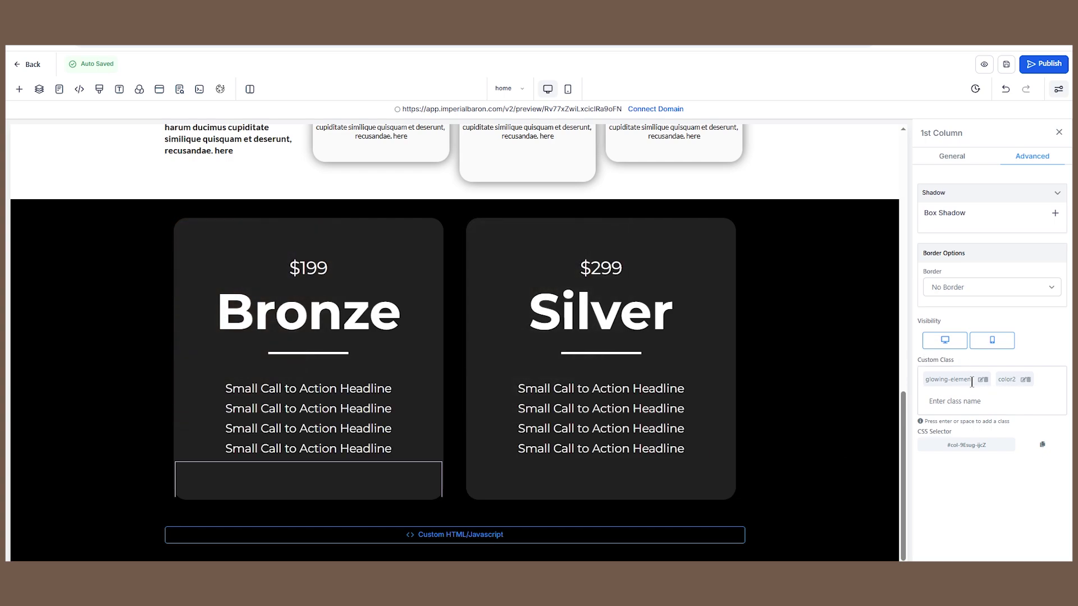
drag(972, 383, 926, 384)
click(952, 401)
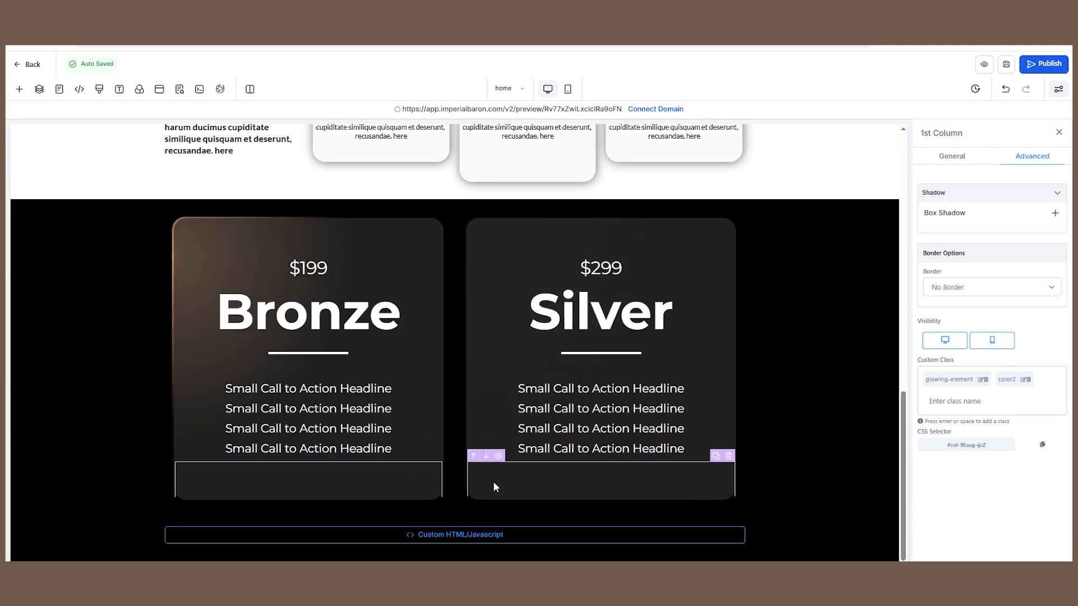
click(544, 483)
click(1039, 157)
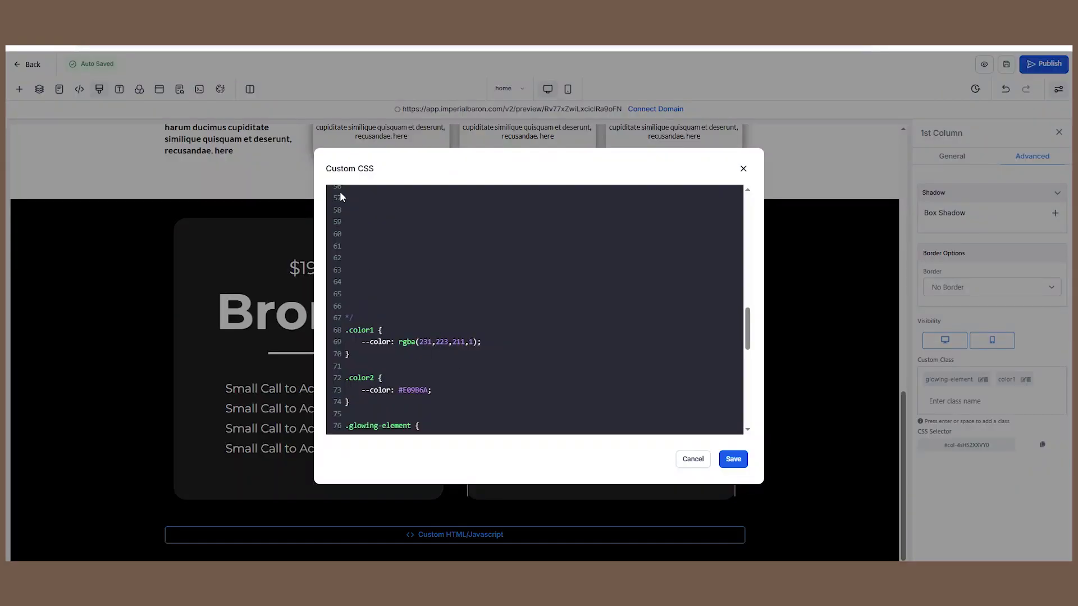
Step: Review the .color1 and .color2 rules and their --color values in the Custom CSS
drag(367, 390, 339, 331)
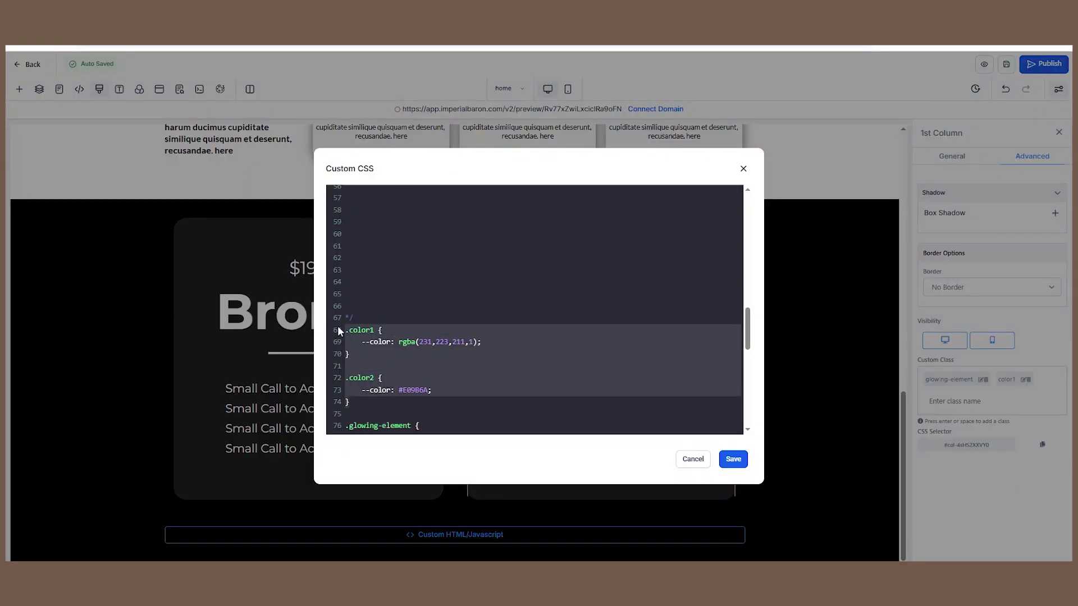
click(427, 359)
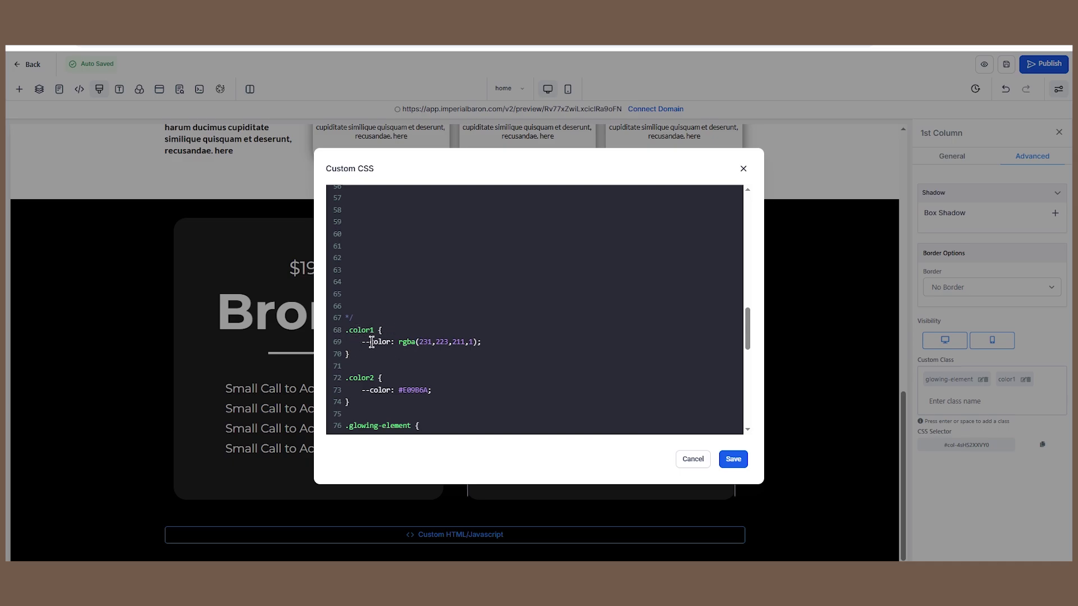
drag(362, 341, 481, 342)
click(389, 358)
click(482, 342)
drag(361, 390, 391, 391)
click(375, 342)
click(400, 356)
Step: Paste a copy of the .color2 rule below it, remove its hex colour, and save
click(440, 381)
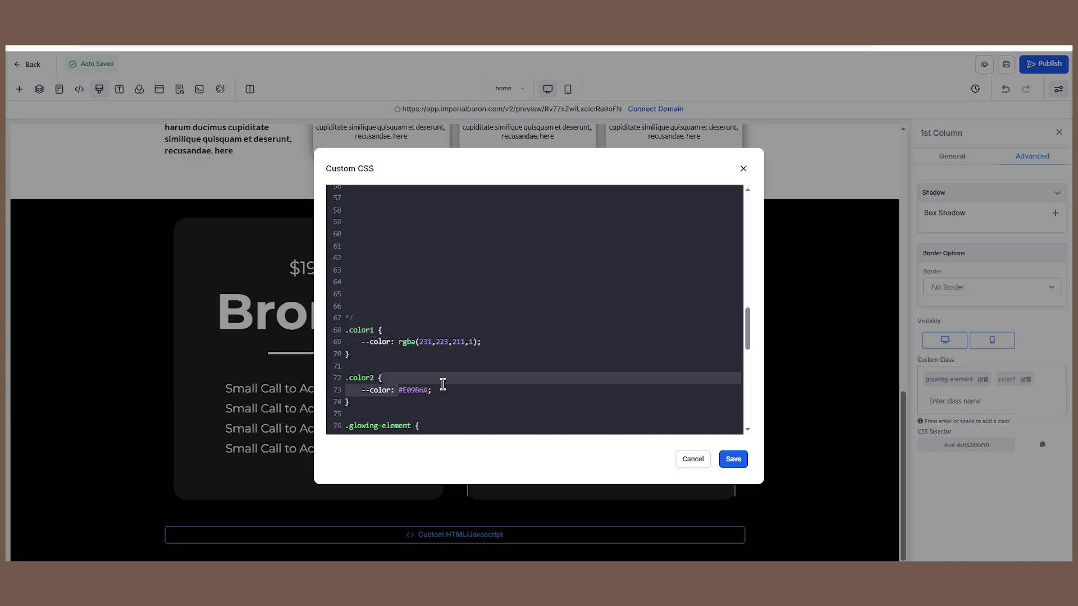
click(355, 402)
scroll(359, 403, down, 1)
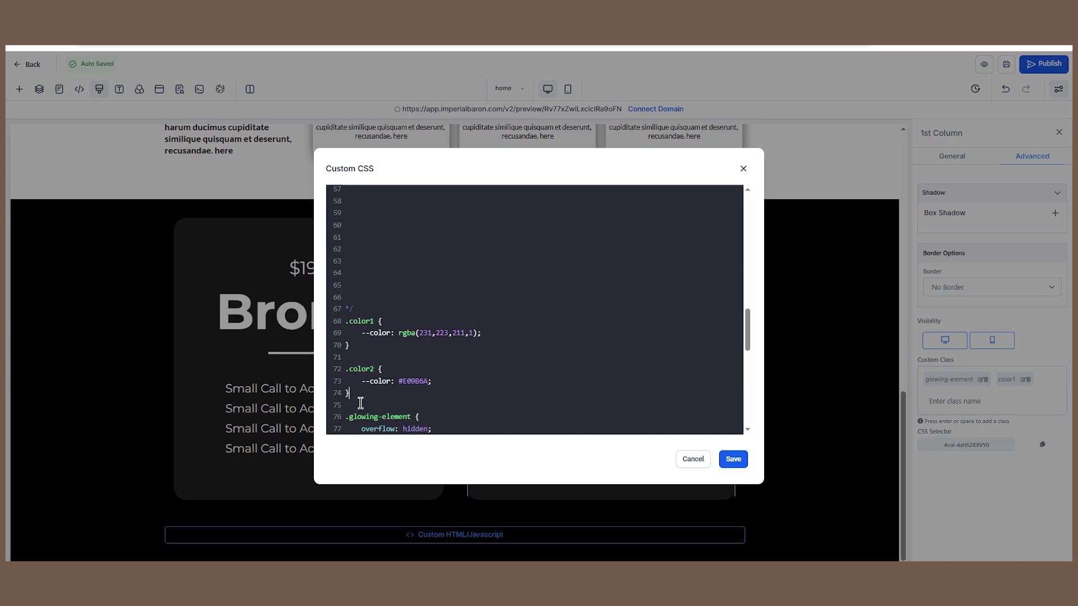
drag(348, 388, 344, 375)
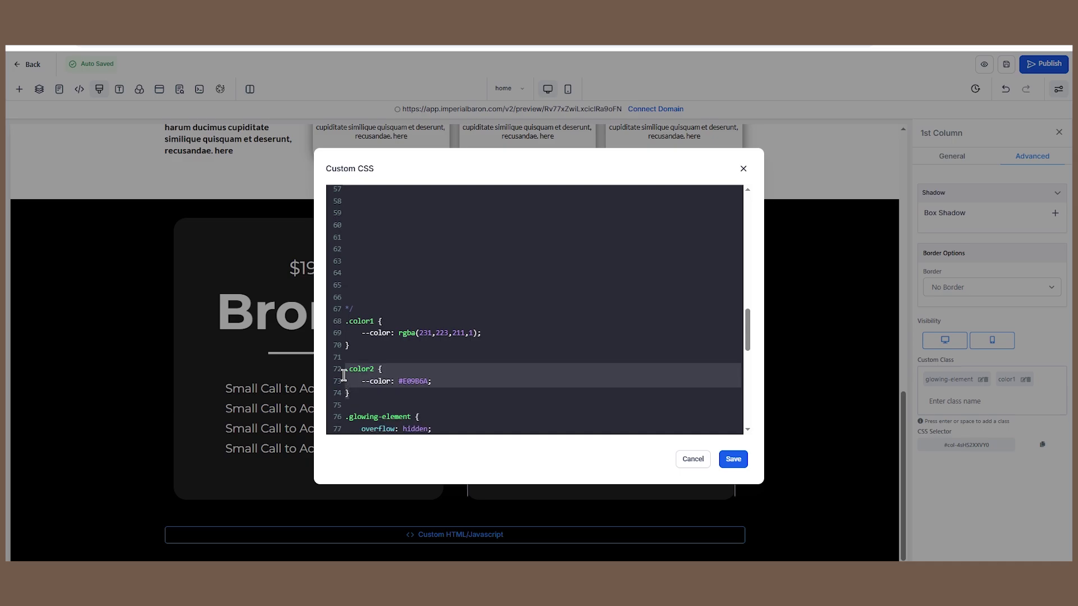
click(366, 400)
text(.color2 {     --color: #E09B6A; })
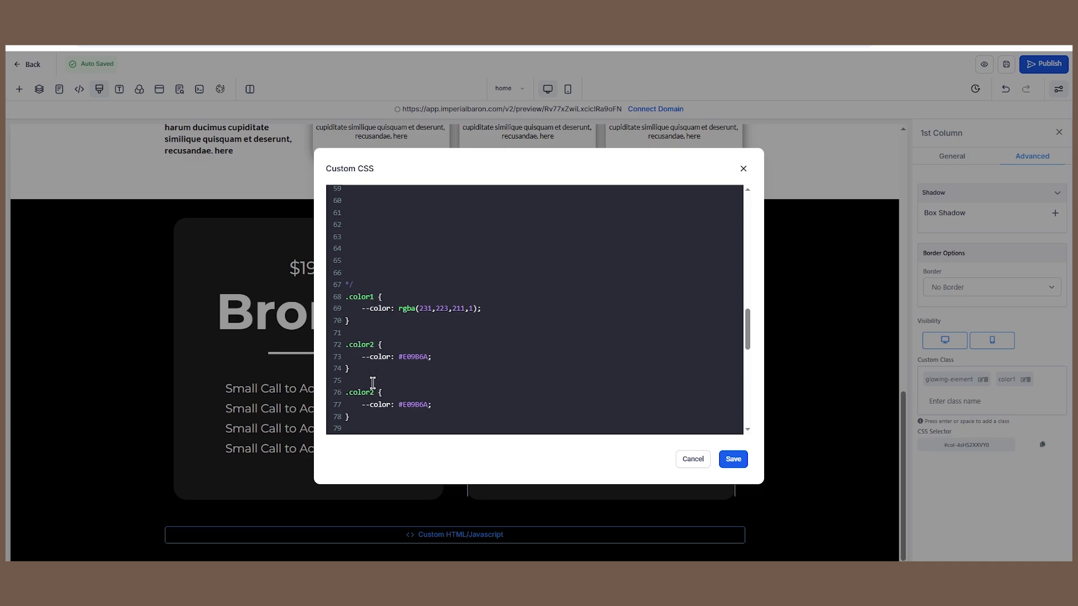
double_click(408, 405)
key(BackSpace)
click(731, 459)
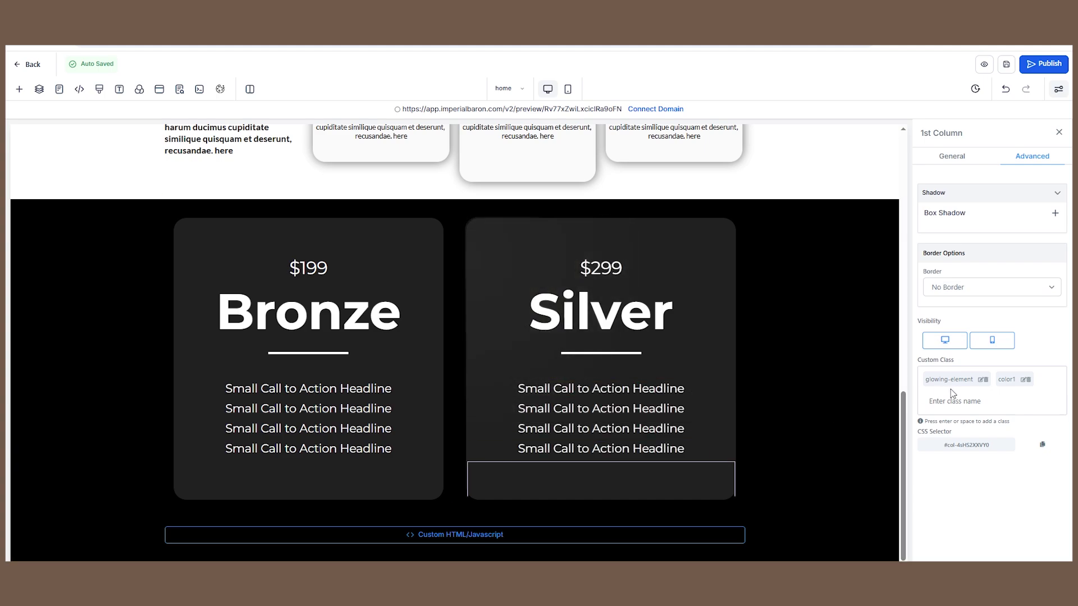
Step: Change the Silver column's color1 class to color3, then select the custom code block
click(1023, 382)
key(Return)
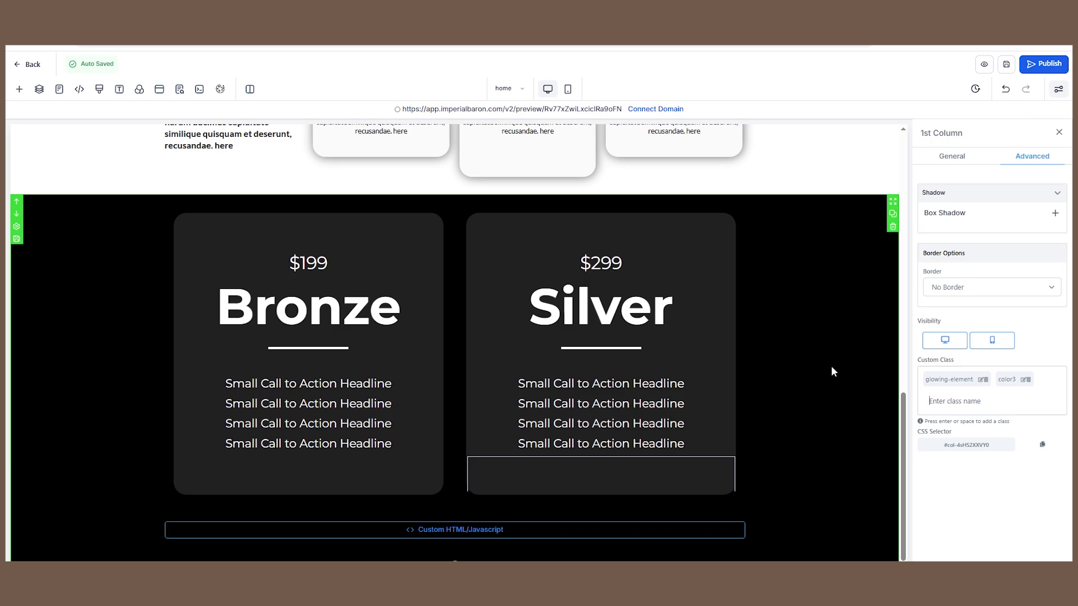
click(401, 540)
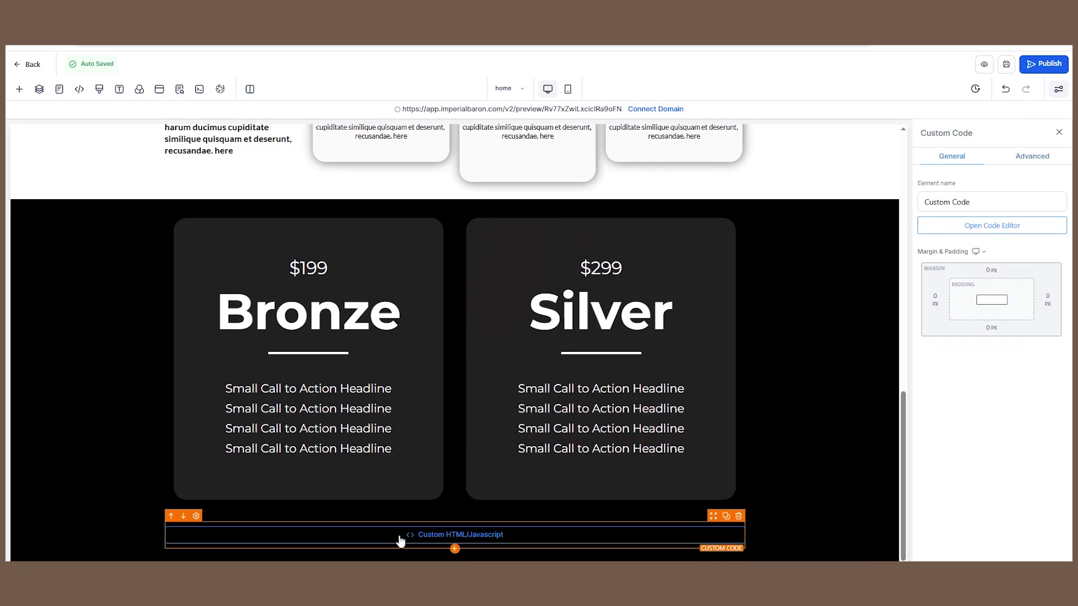
Step: Open and dismiss the Add Elements panel, then scroll down the pricing page
click(19, 90)
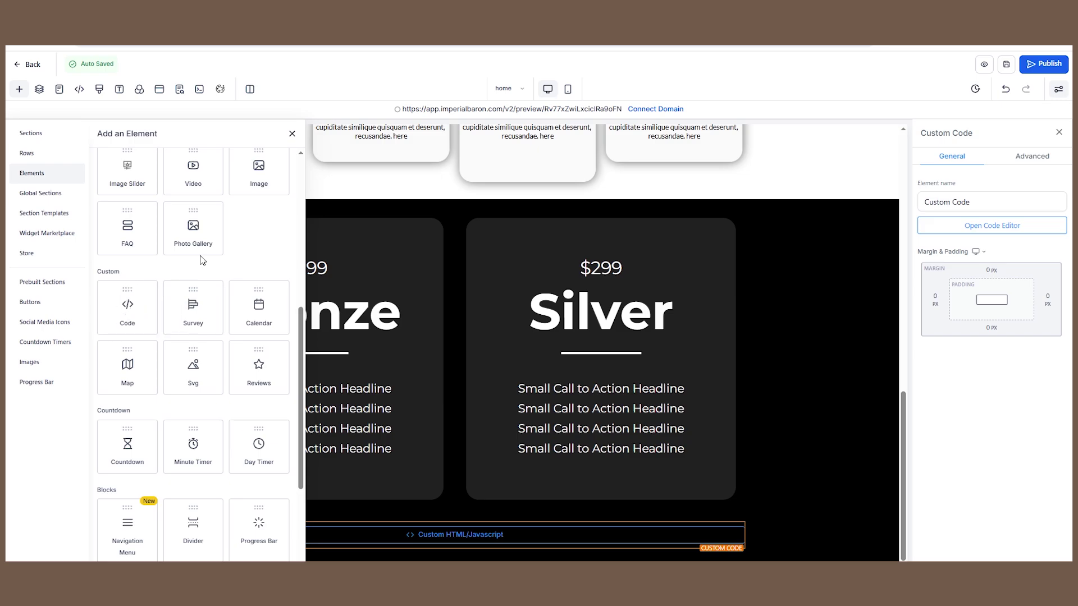
click(293, 136)
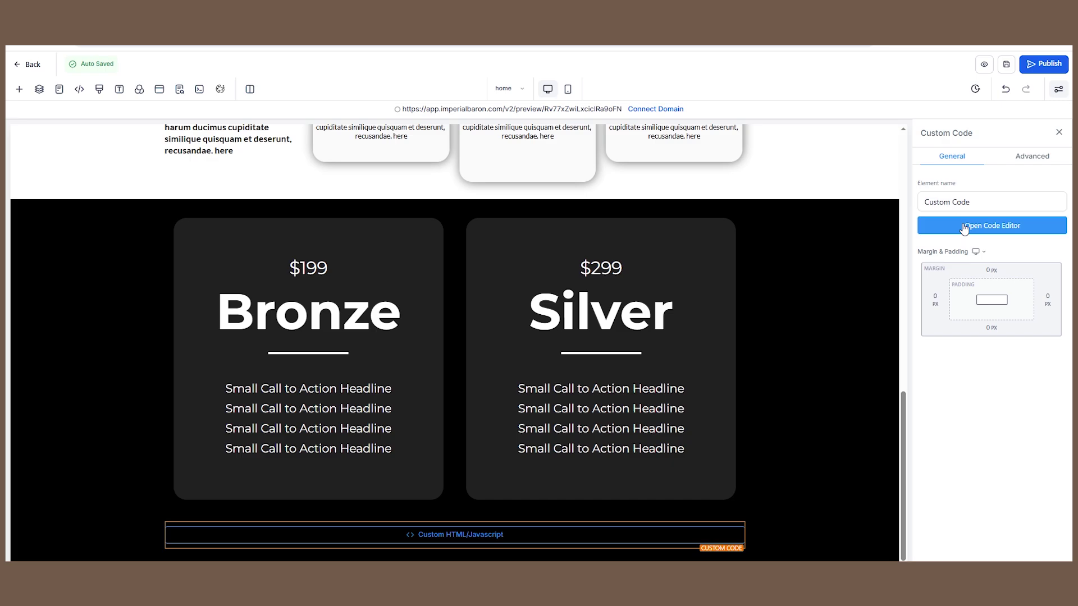
scroll(800, 340, down, 1)
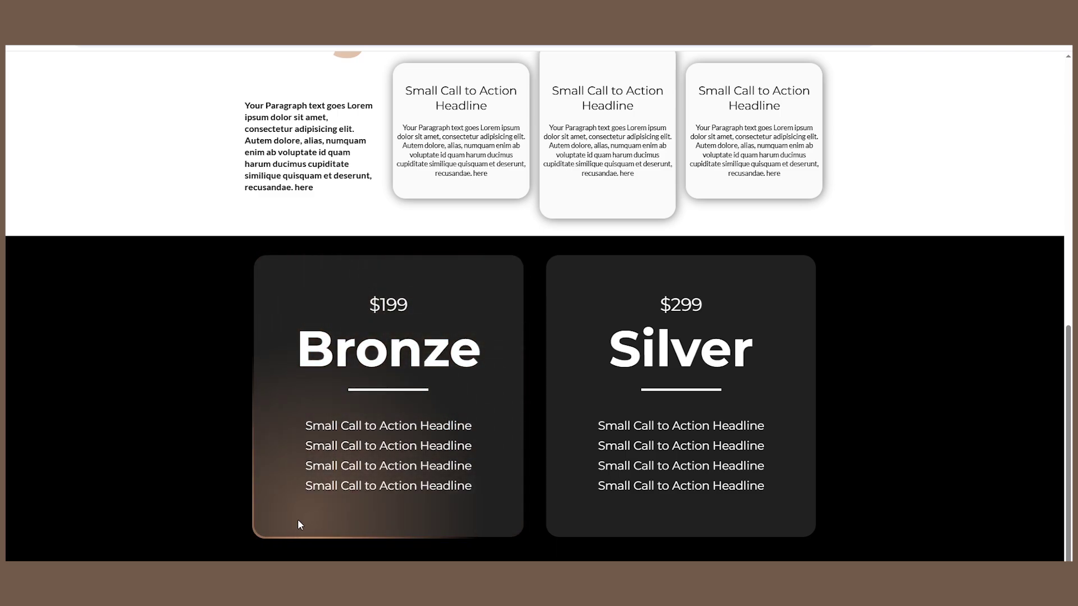
scroll(800, 468, up, 5)
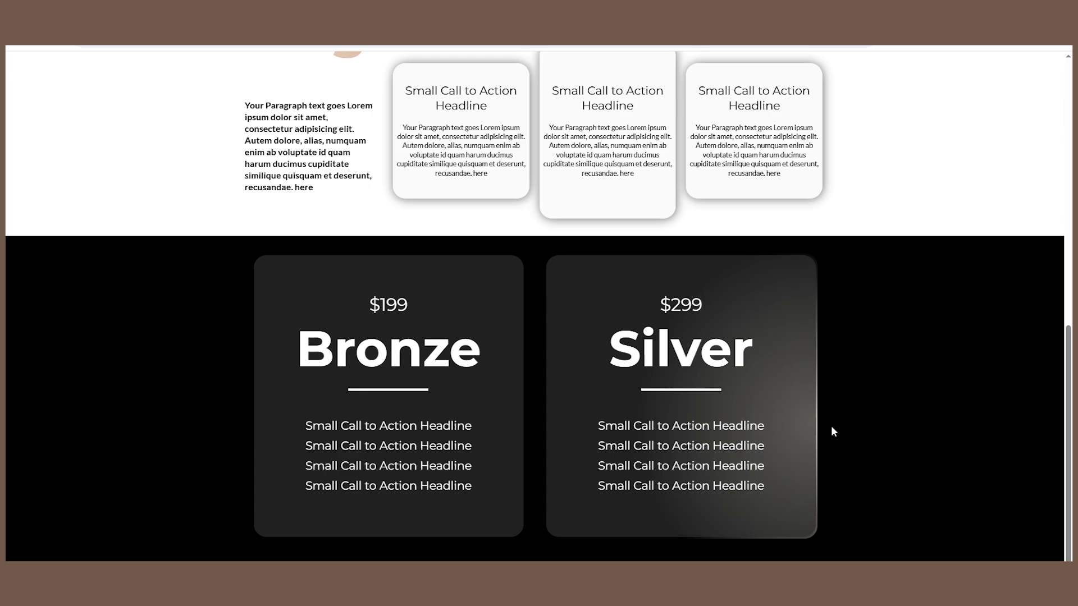
scroll(834, 432, up, 9)
scroll(842, 434, down, 6)
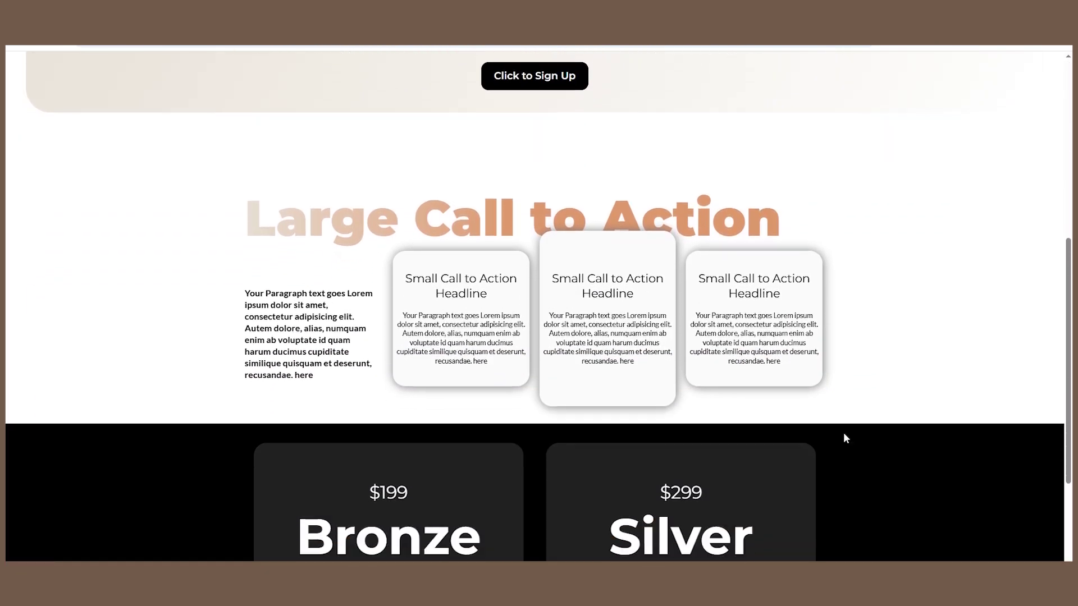
scroll(846, 438, down, 3)
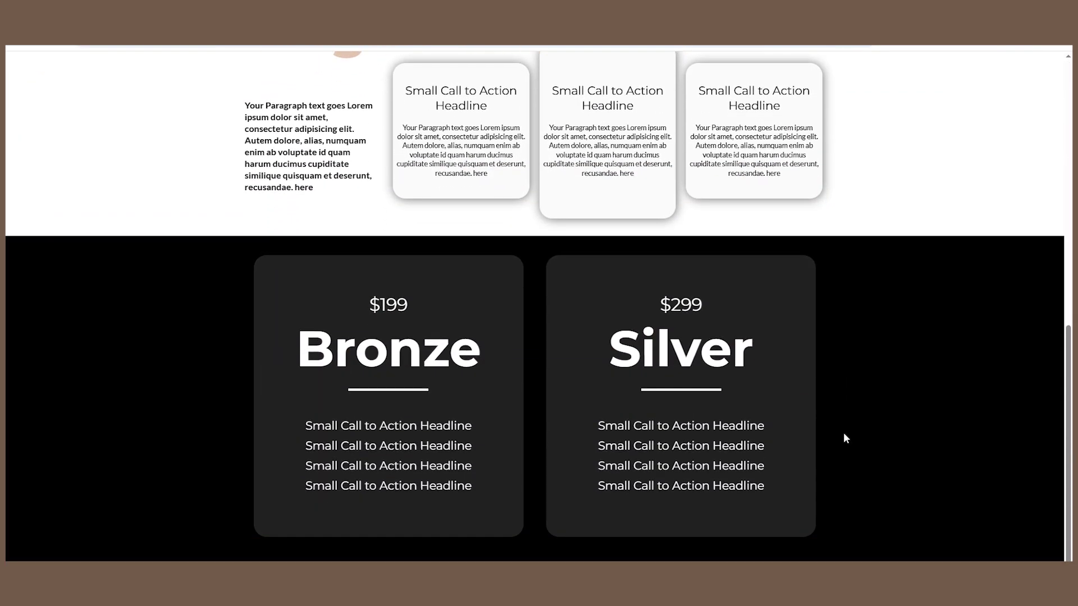